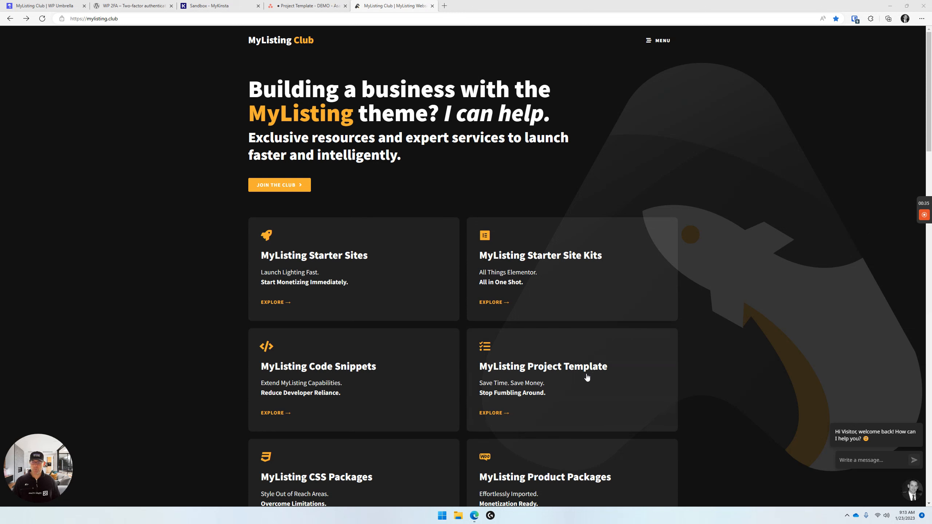
Open the MyListing Project Template page, review its walkthrough and changelog sections, and close the page
click(565, 367)
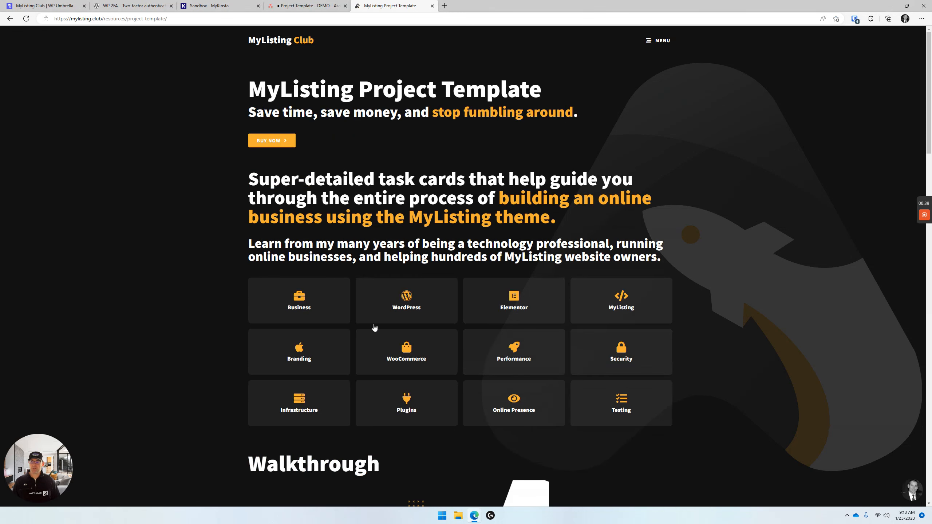
scroll(235, 254, down, 5)
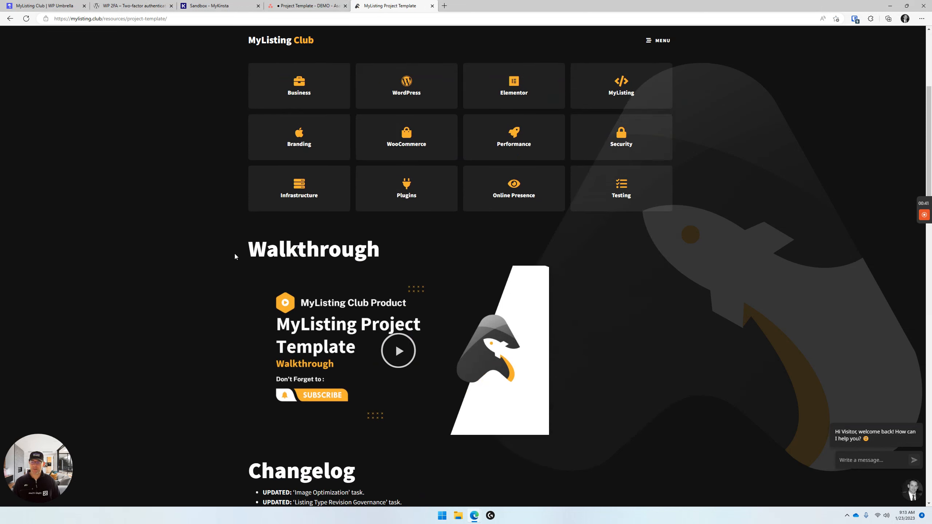
scroll(234, 254, down, 2)
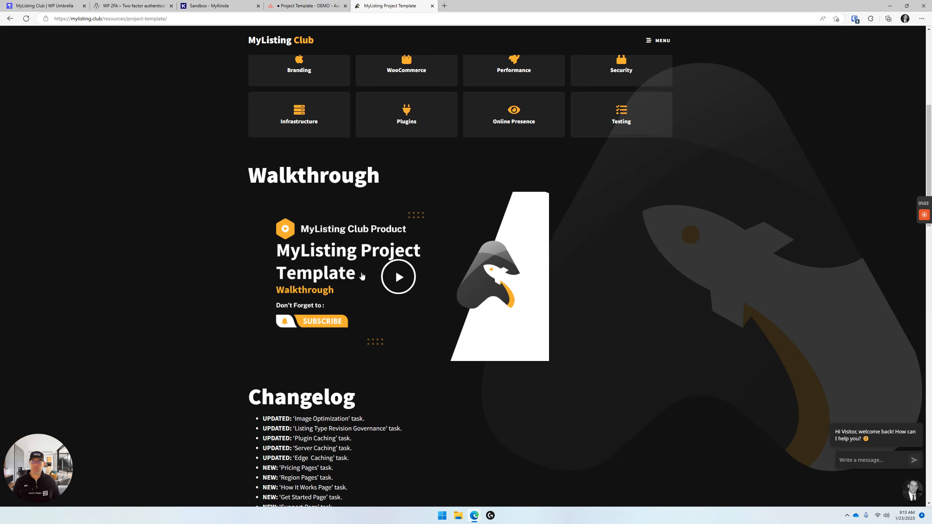
scroll(414, 286, down, 5)
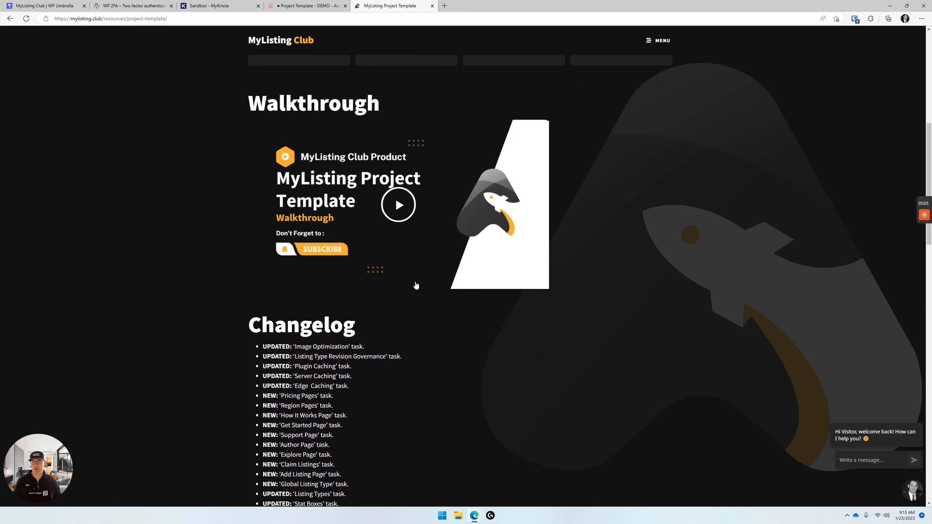
scroll(416, 285, down, 1)
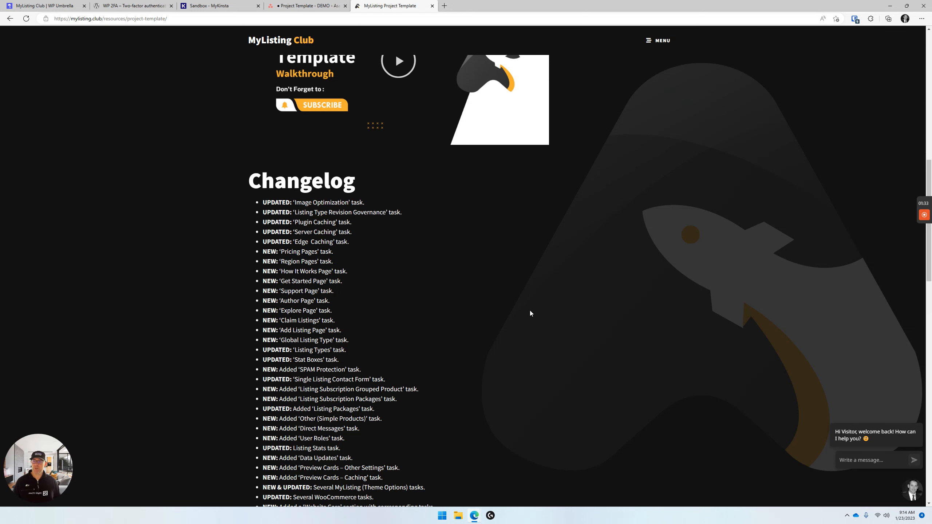
scroll(530, 314, up, 10)
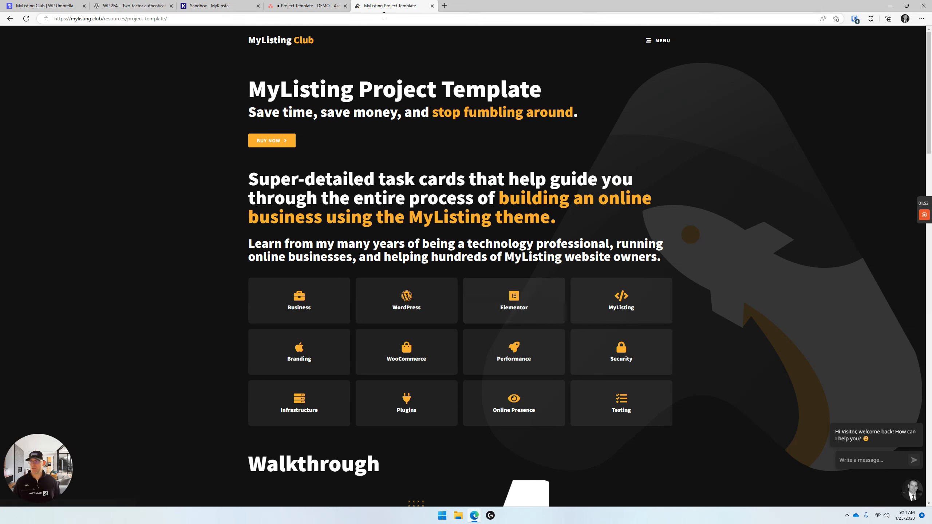
click(431, 6)
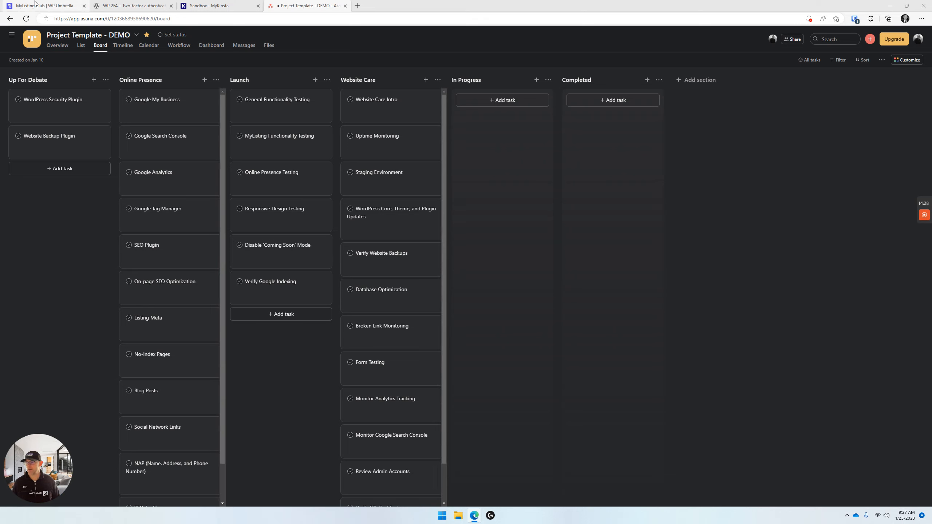
Switch to the WP 2FA plugin page on WordPress.org and look through its description and ratings
drag(122, 2, 318, 3)
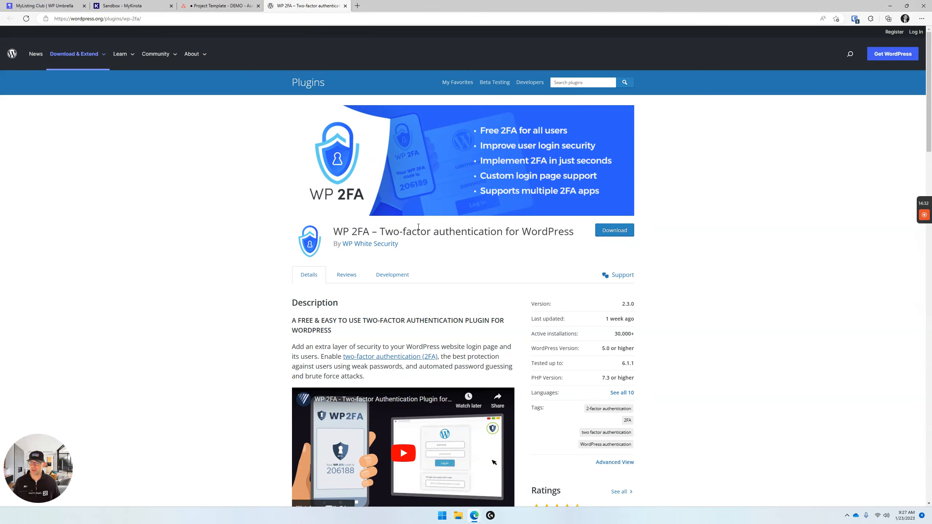
scroll(418, 227, down, 3)
scroll(415, 250, up, 3)
scroll(433, 258, down, 7)
scroll(451, 265, up, 4)
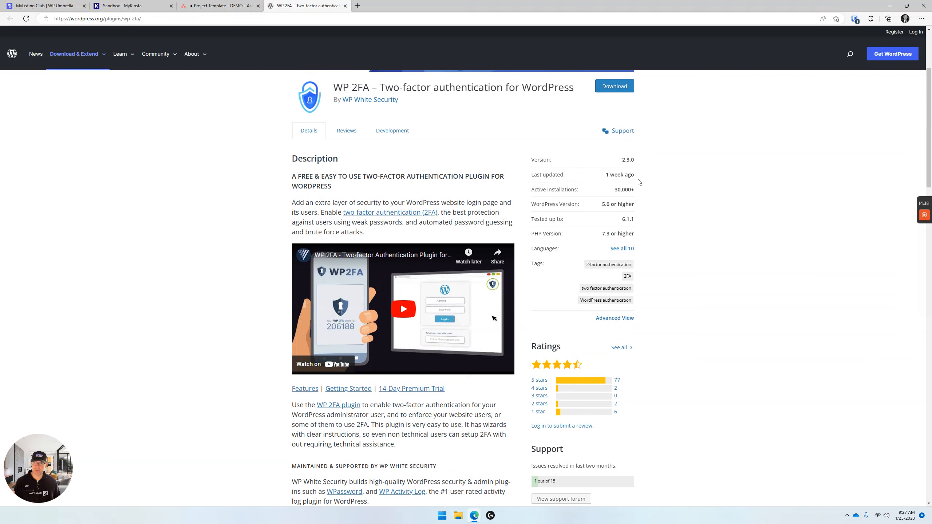
Examine the WP 2FA plugin's last-updated date and active installations, and close the plugin page
mouse_move(638, 177)
mouse_down()
mouse_move(608, 174)
mouse_move(625, 176)
mouse_up()
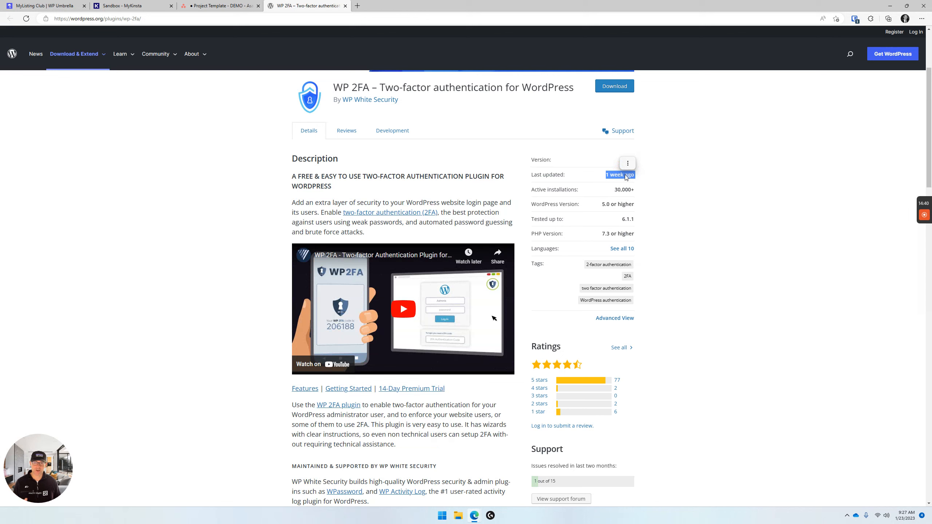
click(668, 182)
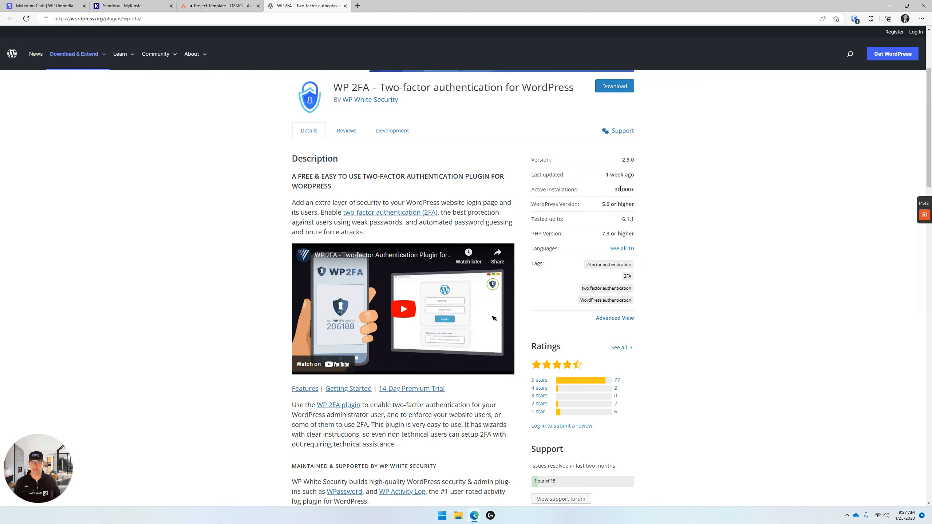
triple_click(620, 189)
click(658, 213)
scroll(660, 218, down, 2)
scroll(660, 218, up, 5)
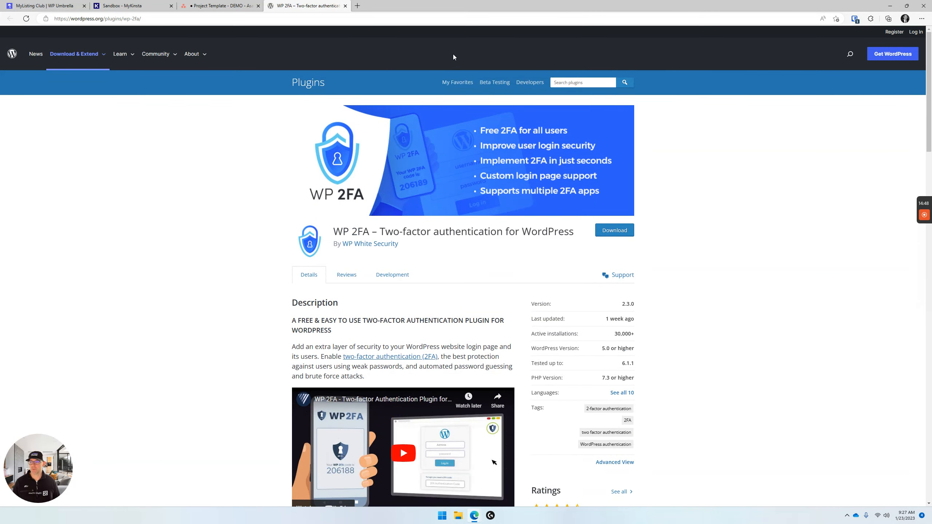
click(345, 6)
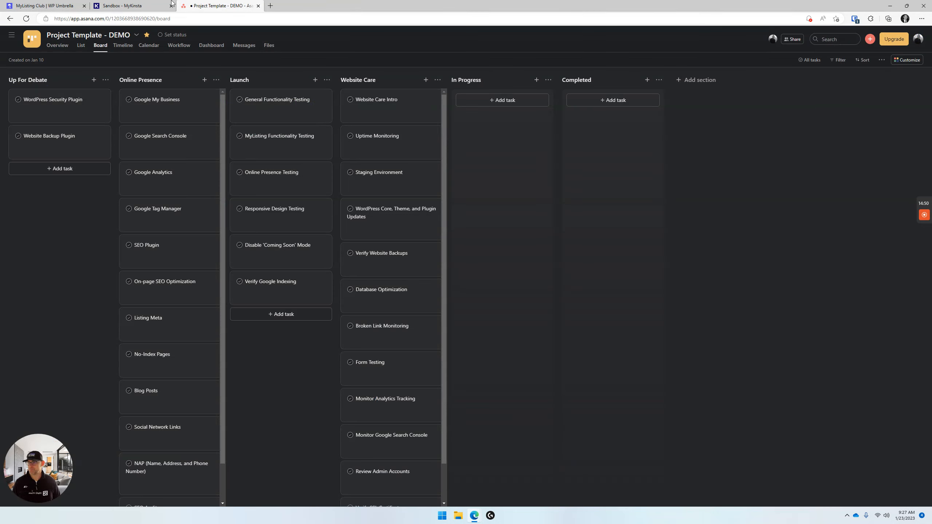
Switch to WP Umbrella and check the WordPress and PHP versions in the MyListing Club site's security overview
drag(62, 4, 267, 4)
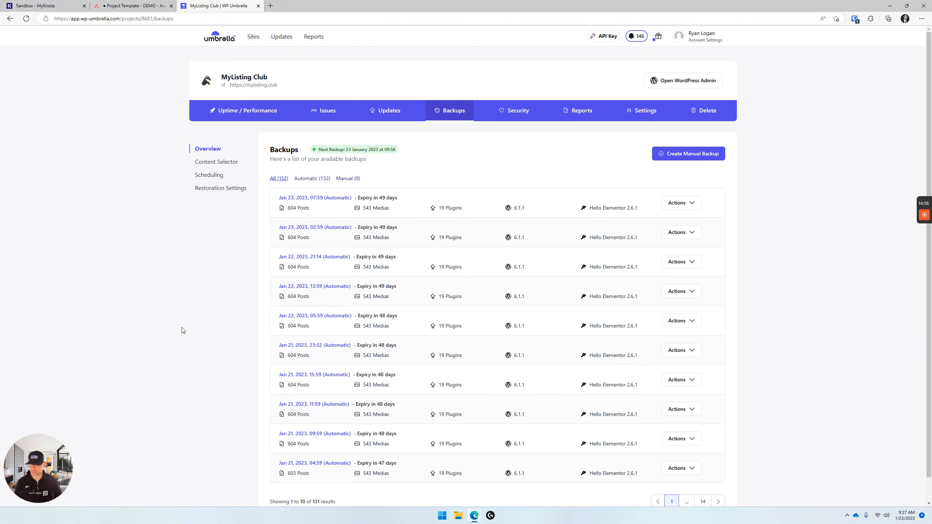
click(523, 115)
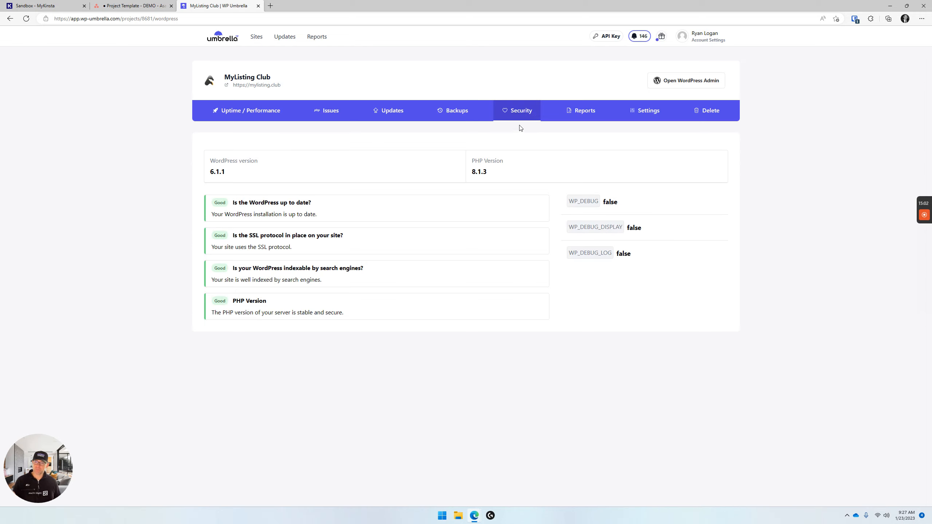
drag(270, 173, 199, 176)
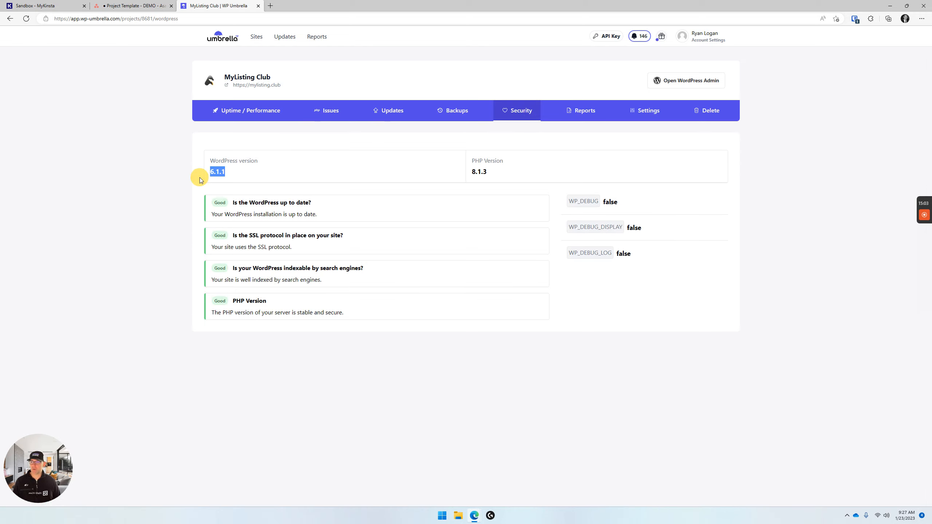
click(256, 175)
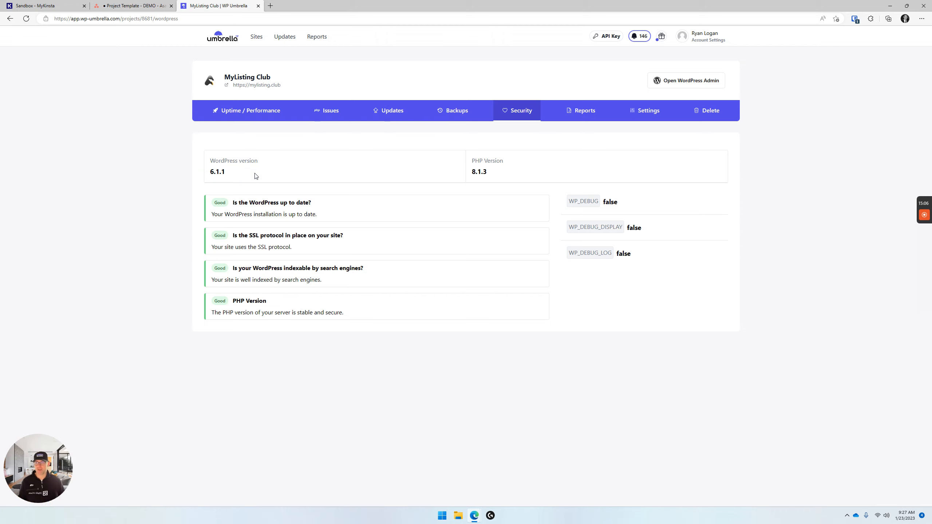
click(253, 174)
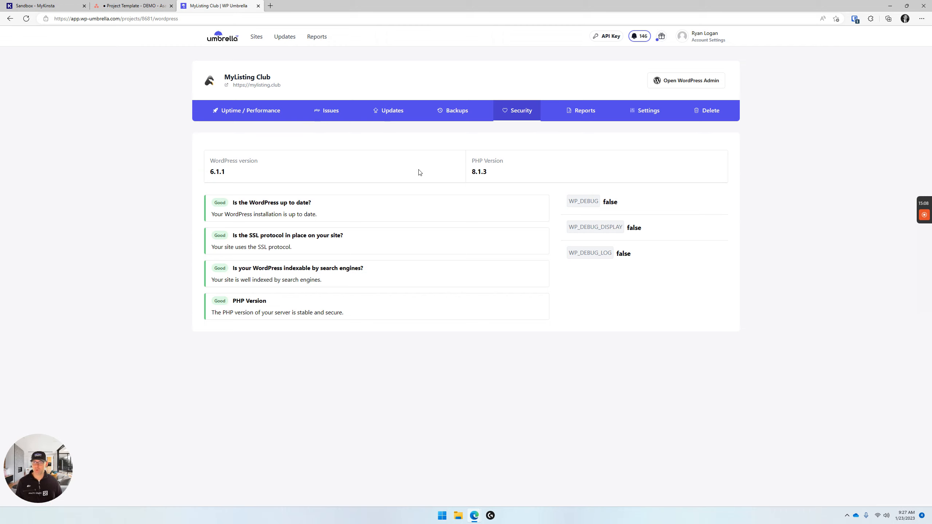
drag(496, 170, 472, 171)
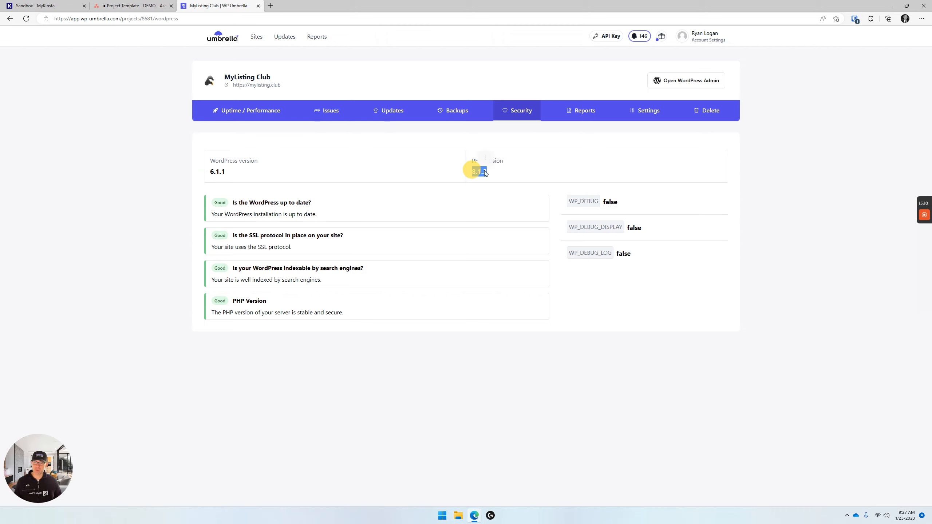
click(487, 172)
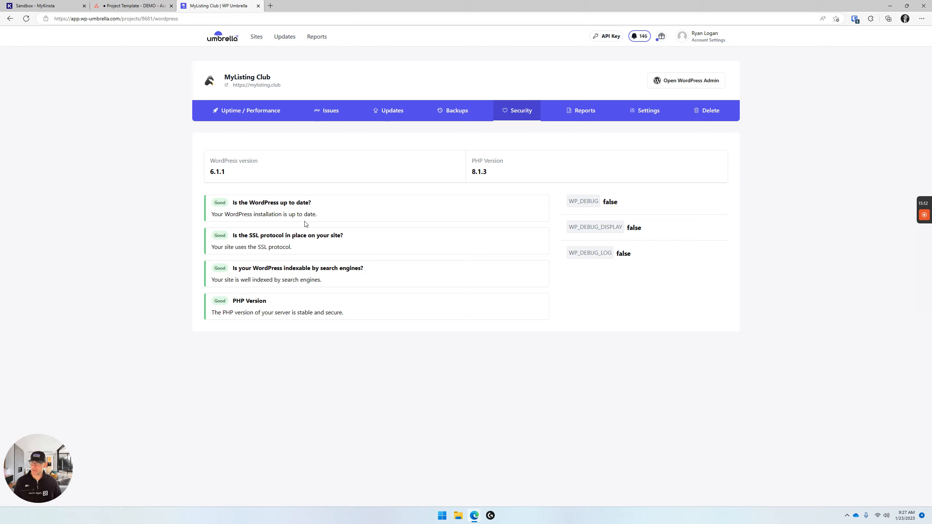
Examine the security checks for WordPress updates, the SSL protocol, search engine indexing and the PHP version
mouse_move(323, 212)
mouse_down()
mouse_move(241, 226)
mouse_move(334, 203)
mouse_up()
click(347, 202)
drag(324, 243, 249, 236)
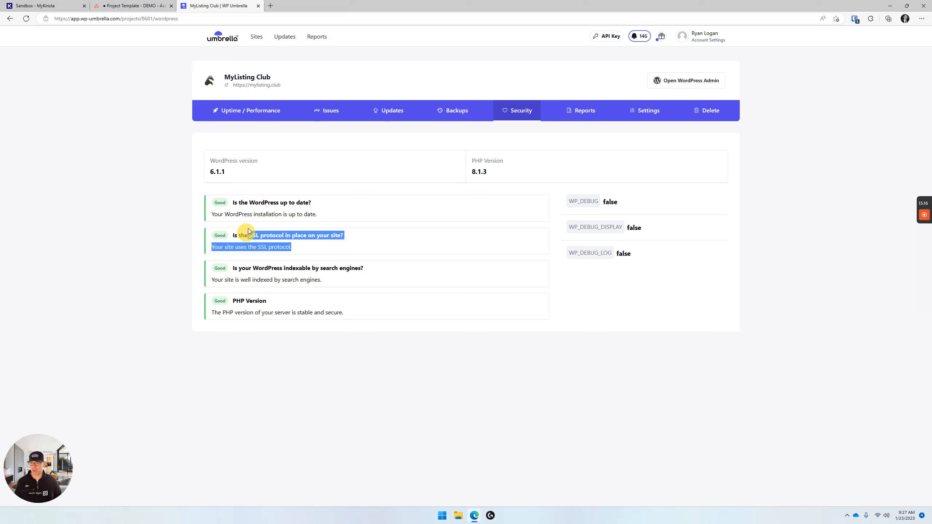
click(394, 239)
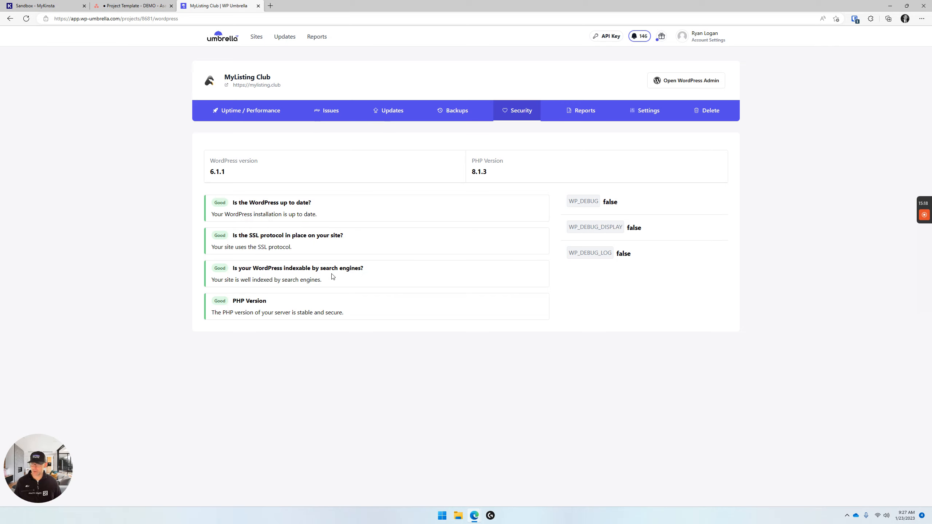
drag(348, 277, 270, 269)
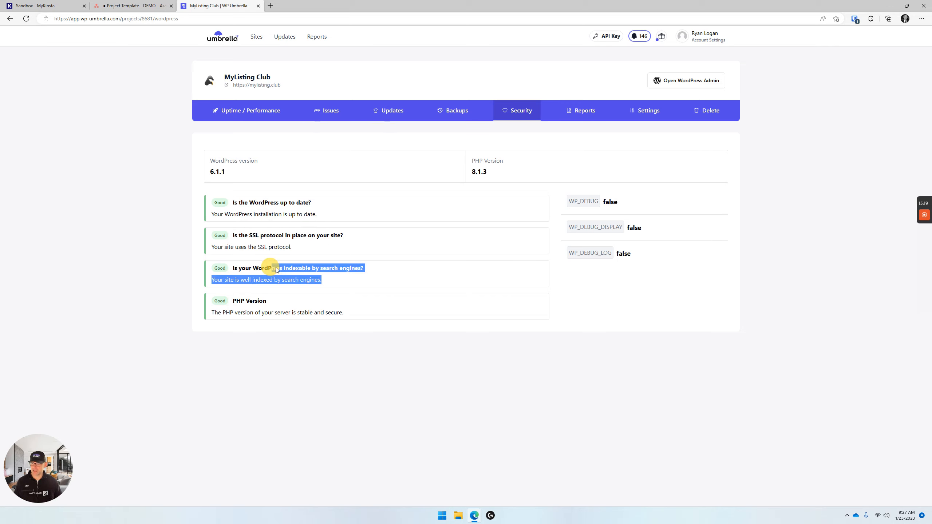
click(391, 290)
drag(359, 315, 242, 301)
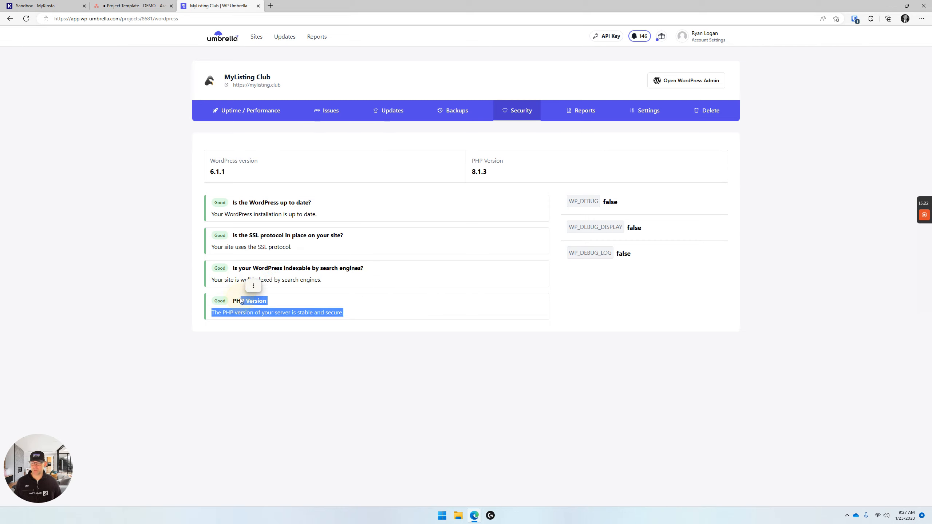
click(354, 312)
Examine the site's WP_DEBUG, WP_DEBUG_DISPLAY and WP_DEBUG_LOG values
drag(569, 202, 576, 230)
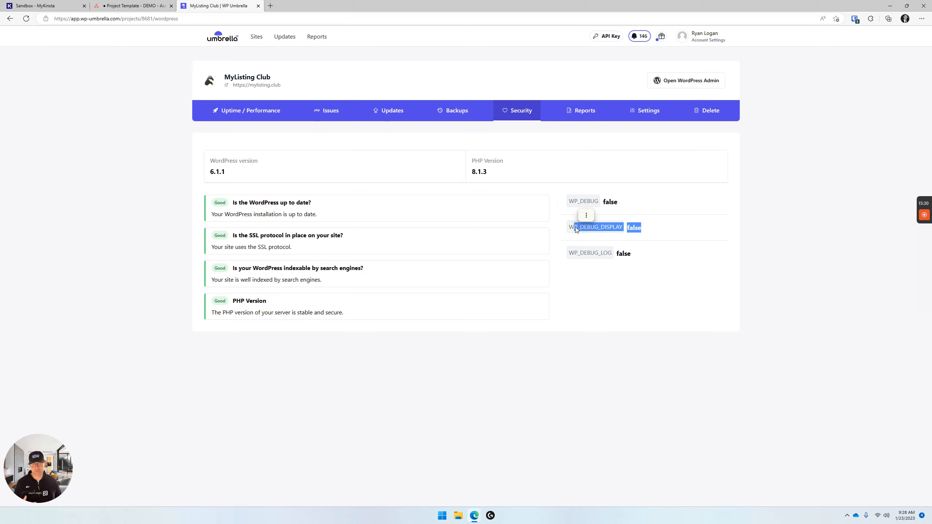
click(652, 246)
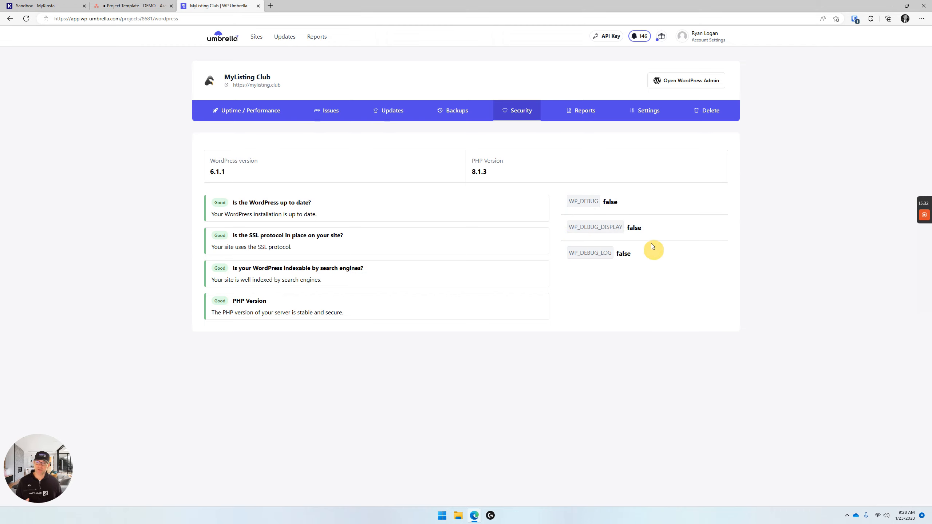
click(648, 248)
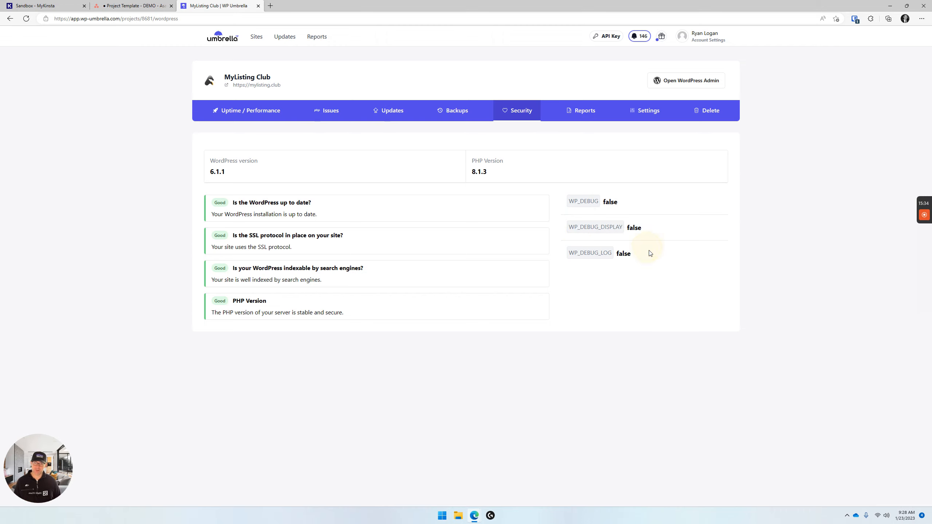
drag(649, 251, 577, 216)
click(659, 213)
View the MyListing Club site's backup list and the restore and download actions offered for the most recent backup
click(451, 114)
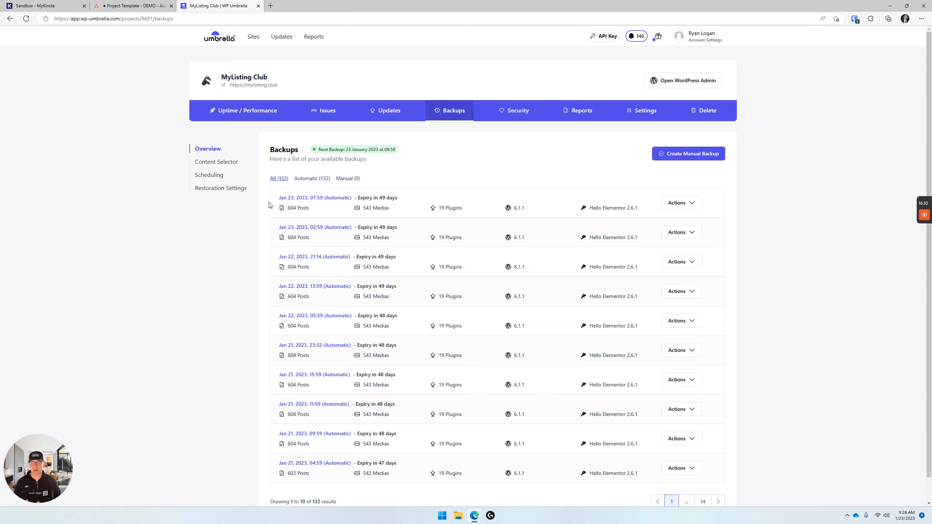
click(690, 207)
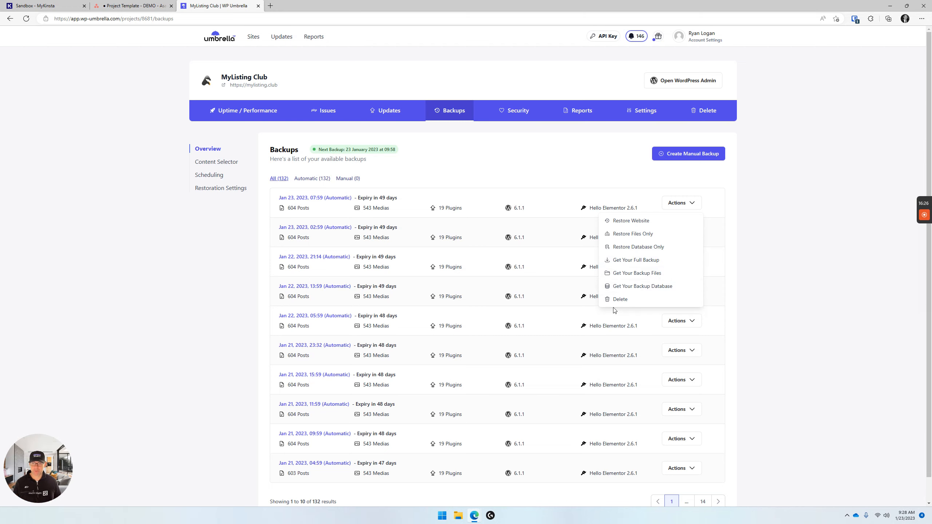
click(195, 228)
Review the backup content selection and the scheduling frequency recommended for WooCommerce / eCommerce websites, and close WP Umbrella
click(217, 162)
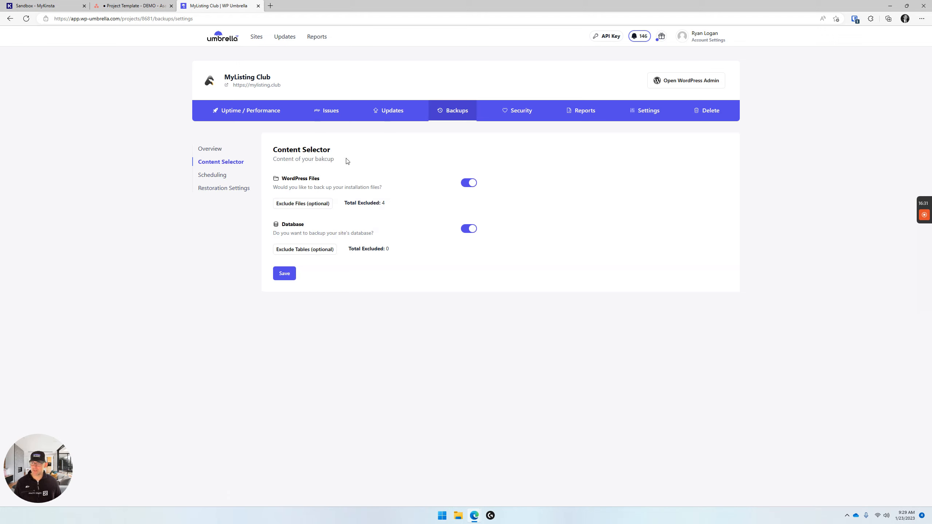
click(218, 176)
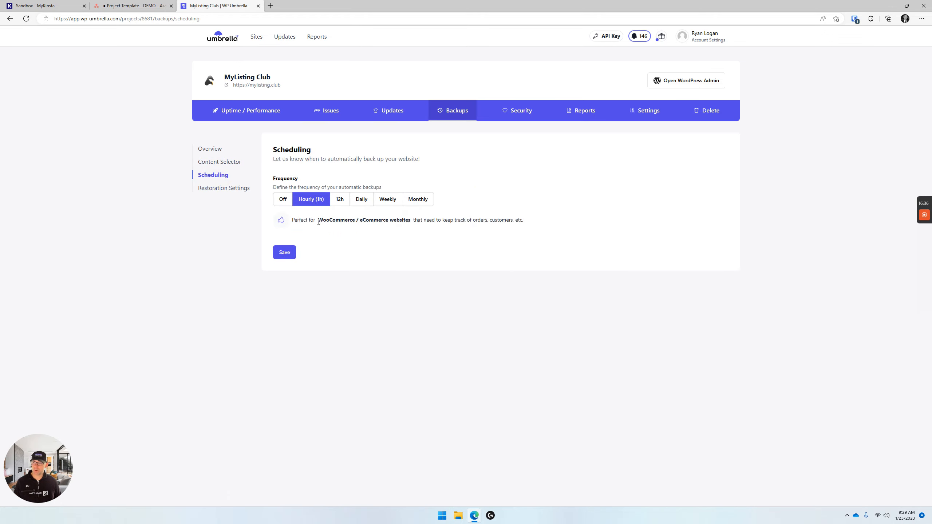
drag(319, 220, 410, 218)
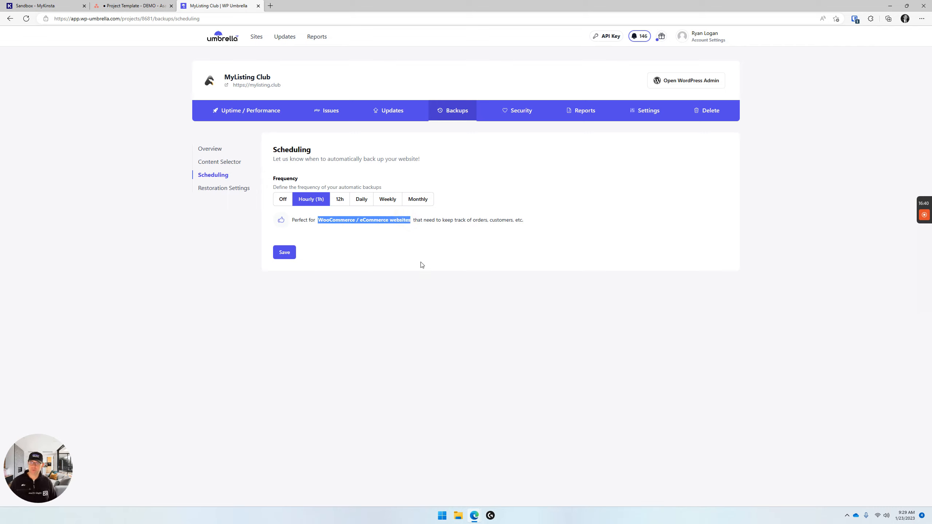
click(412, 247)
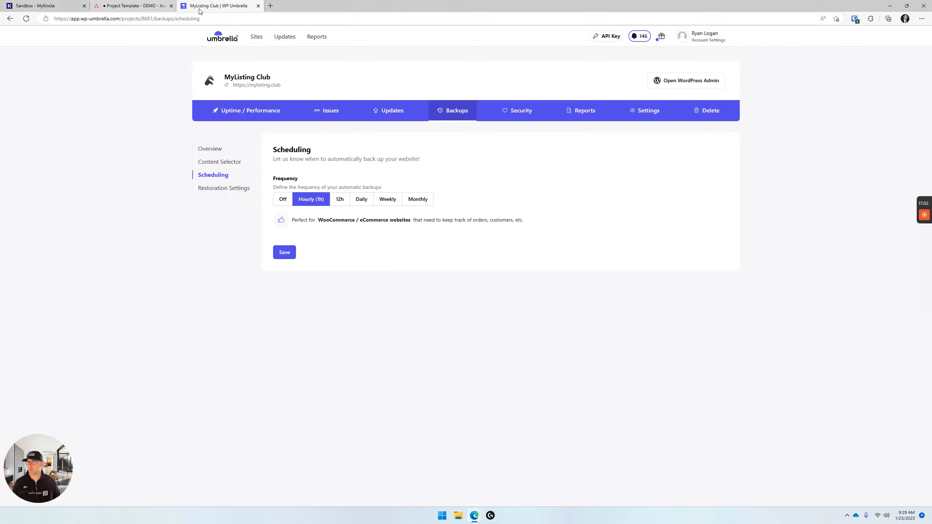
click(258, 5)
Switch to MyKinsta and view the Sandbox site's daily environment backups
drag(70, 5, 201, 4)
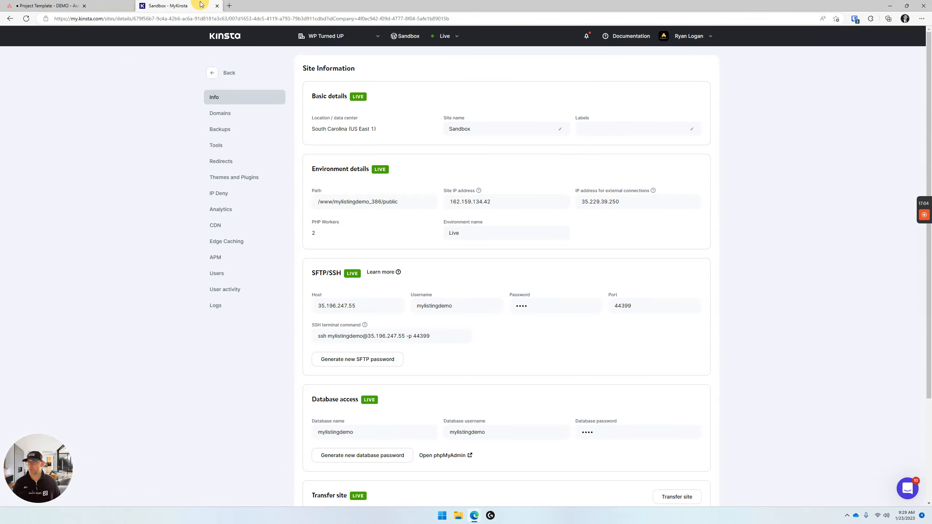
click(216, 135)
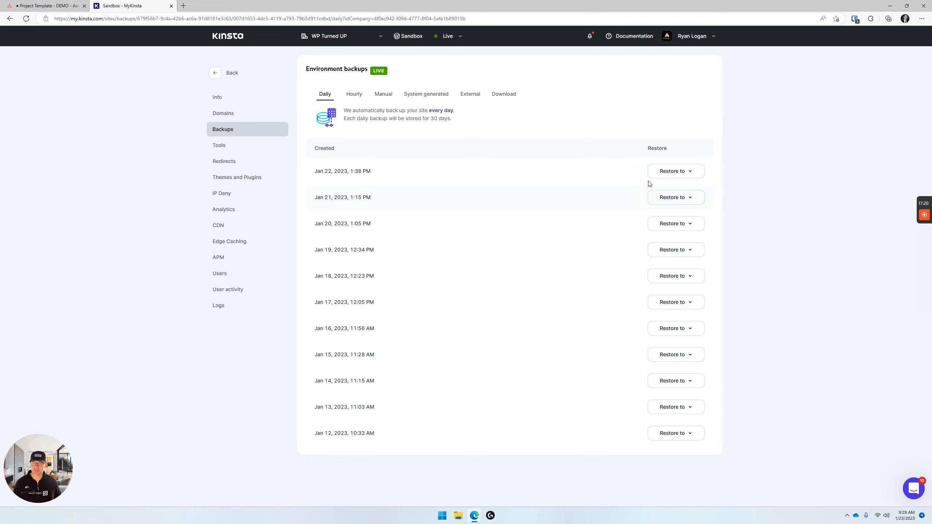
View the restore destination offered for the Jan 22, 2023 daily backup and the Sandbox site's environment list
click(690, 171)
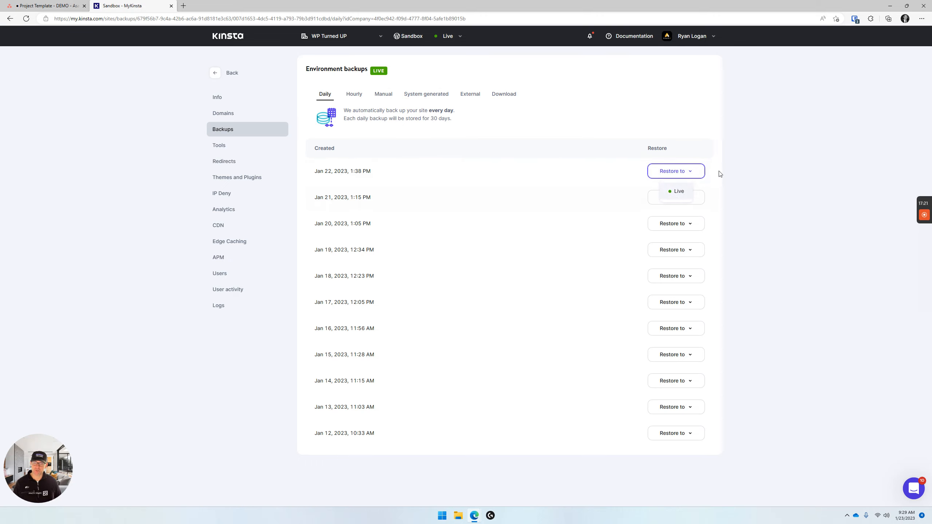
click(744, 164)
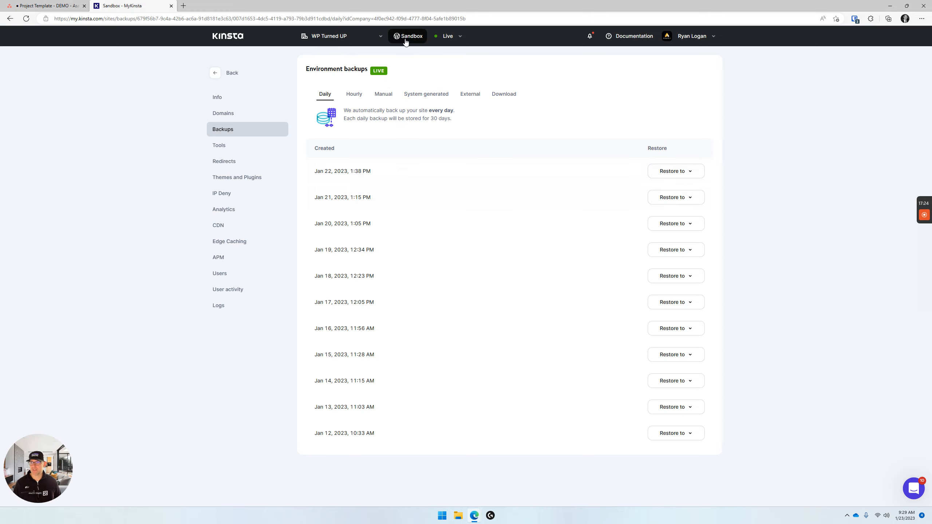
click(444, 37)
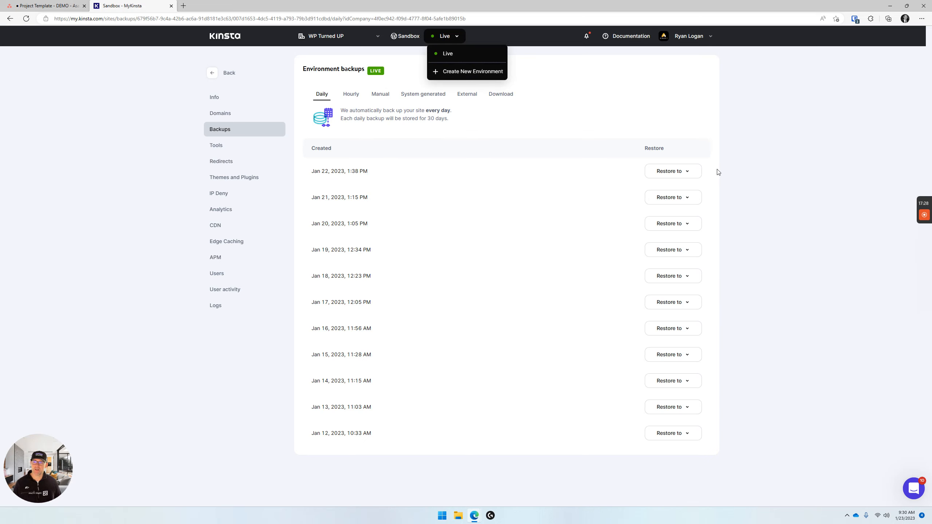
click(743, 163)
click(684, 171)
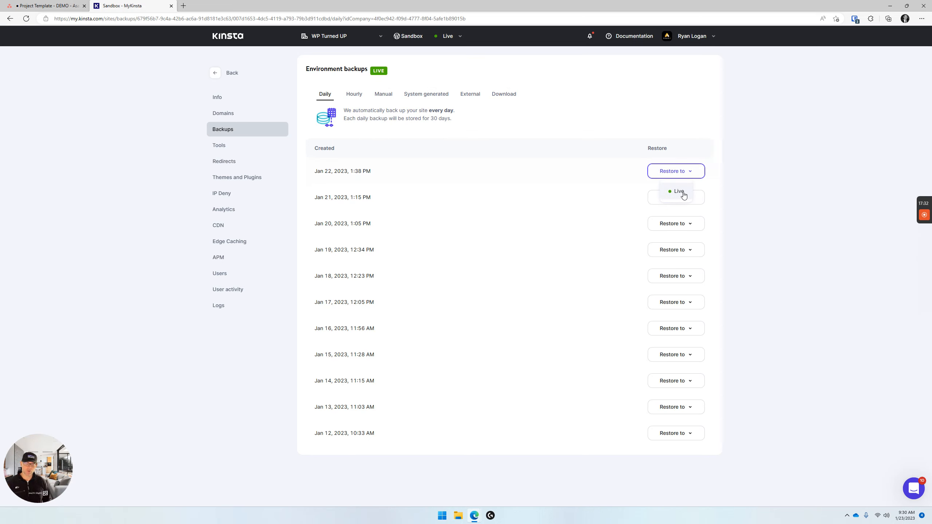
click(806, 233)
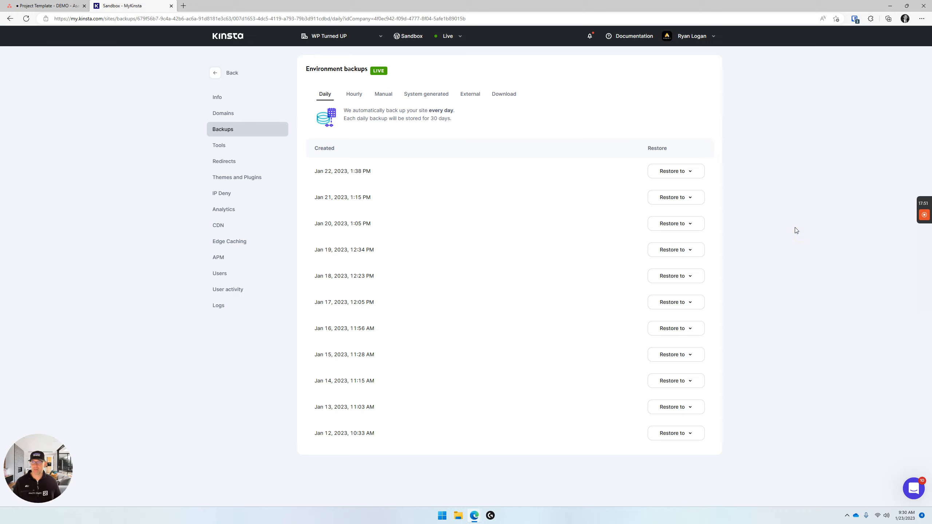
View the subscription details of the Hourly backups add-on and dismiss them without enabling it
click(354, 94)
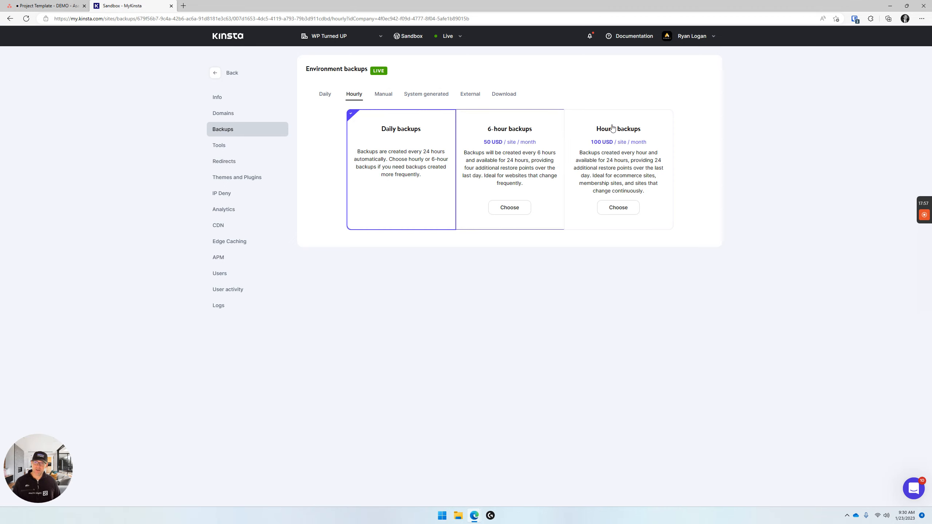
drag(641, 131, 588, 134)
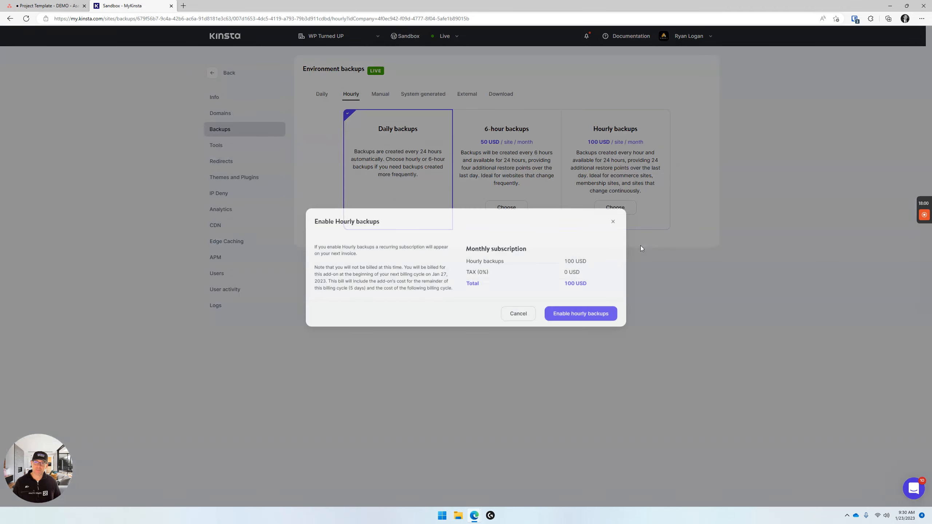
click(641, 248)
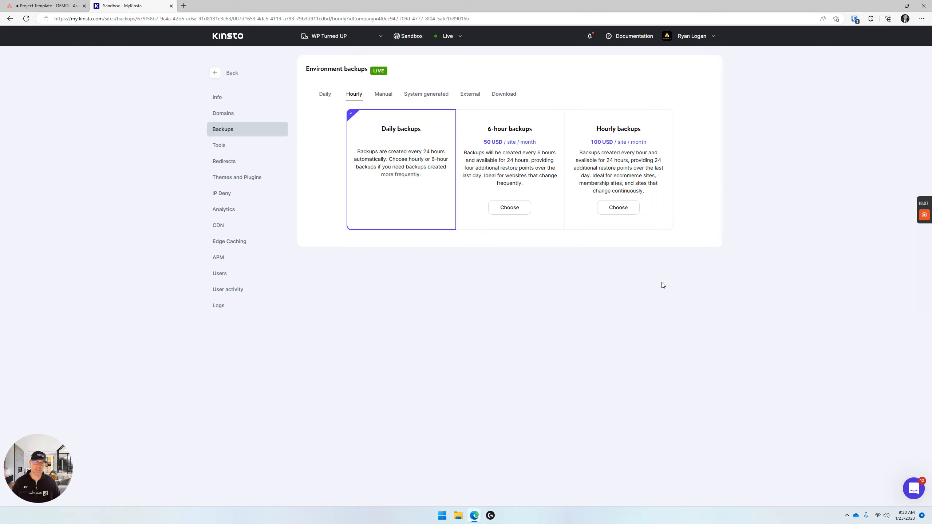
click(641, 285)
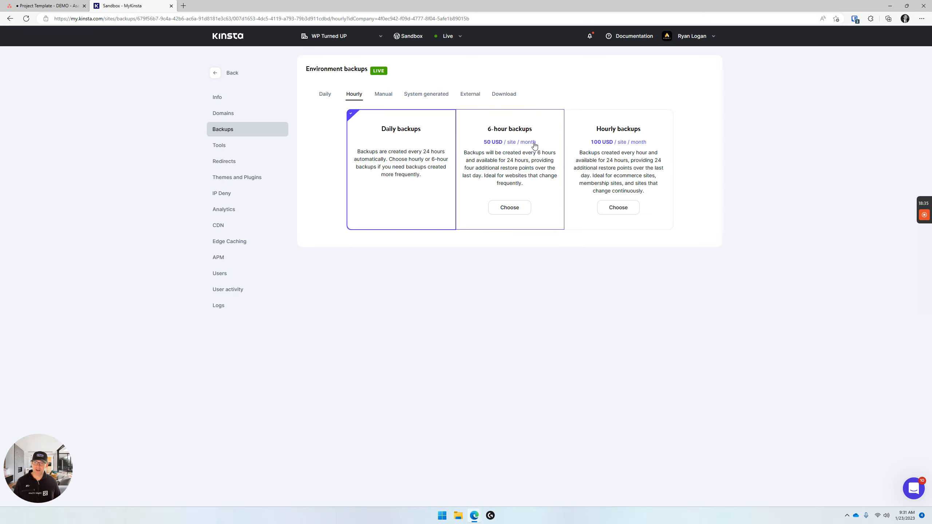
Compare the pricing and descriptions of the 6-hour and hourly backup plans
drag(535, 145, 470, 147)
drag(506, 235, 624, 333)
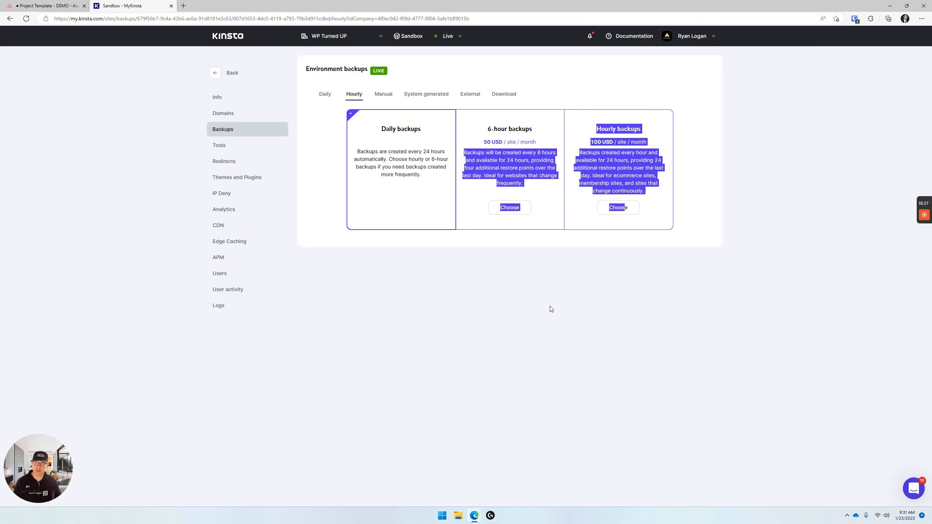
click(784, 191)
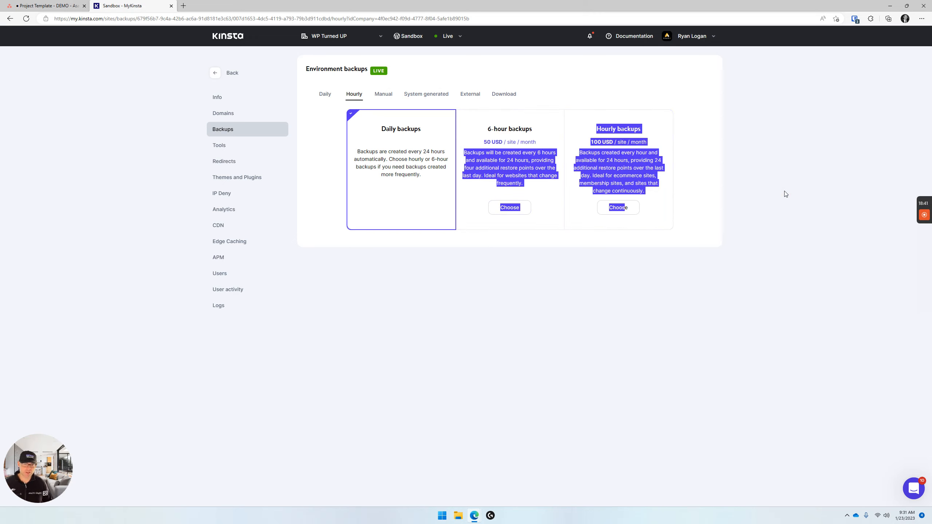
click(813, 187)
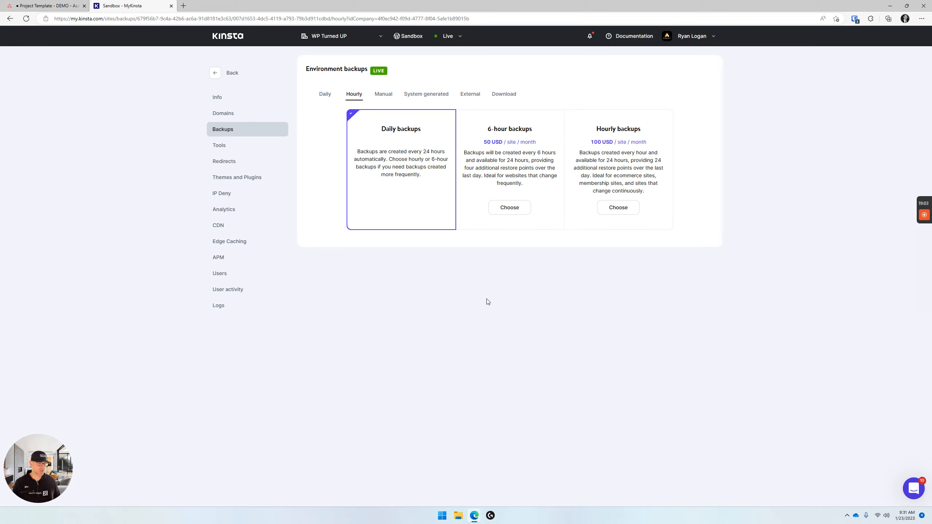
mouse_move(925, 230)
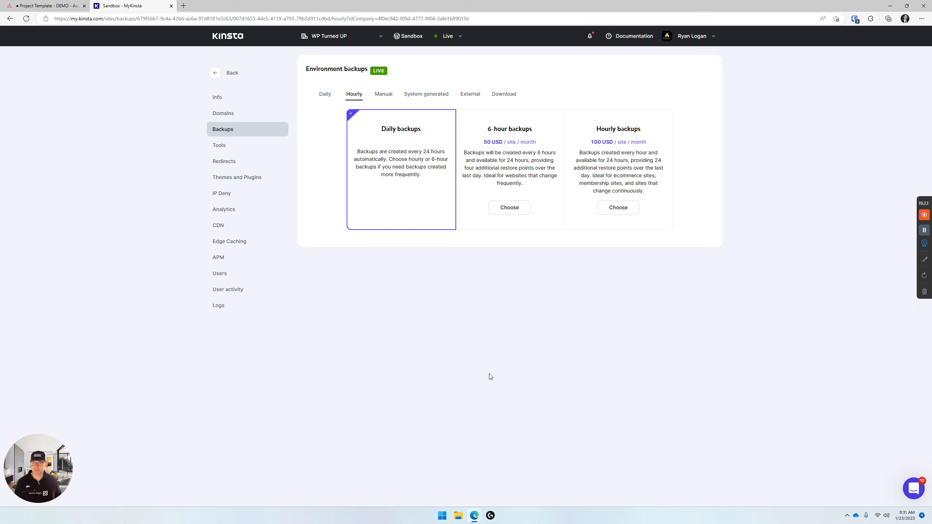
click(325, 94)
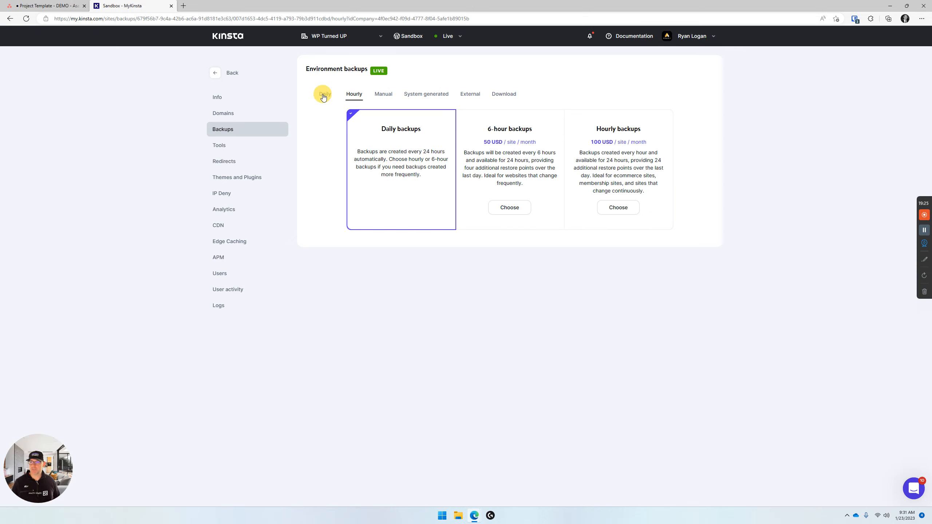
click(354, 96)
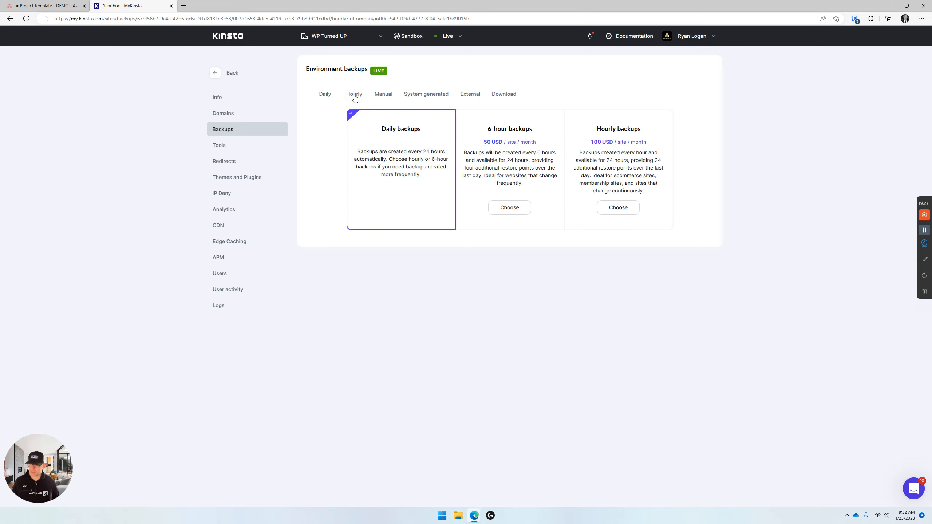
Review the manual backup allowance and delete the manual backup created Jan 12, 2023, 10:20 AM
click(382, 96)
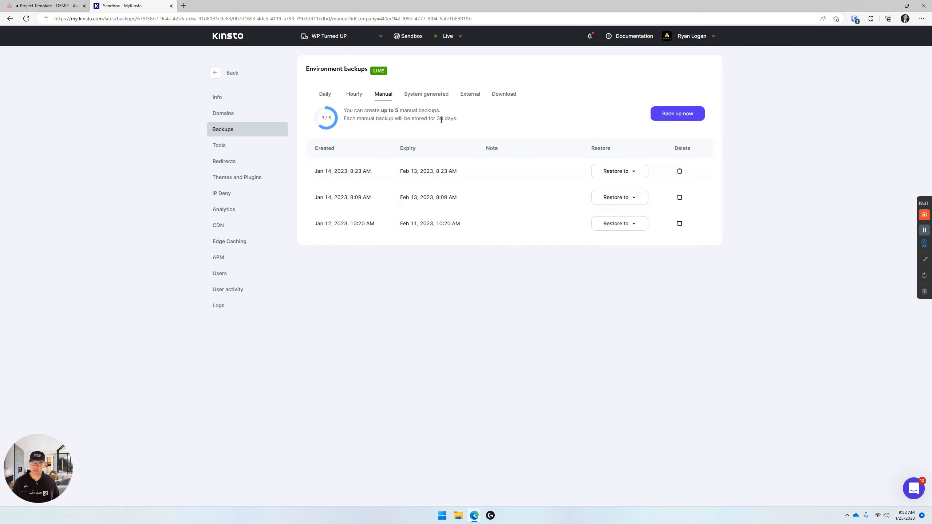
drag(404, 110, 382, 108)
click(453, 262)
click(680, 226)
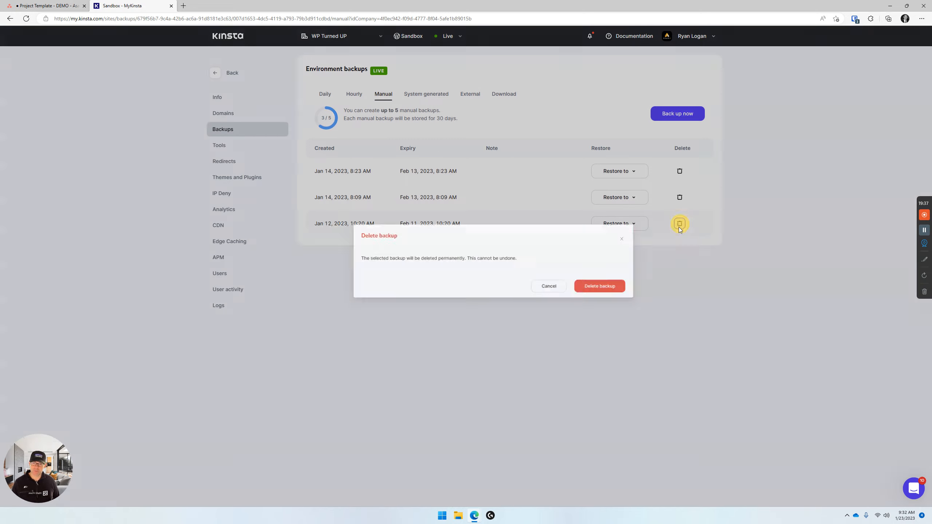
click(596, 296)
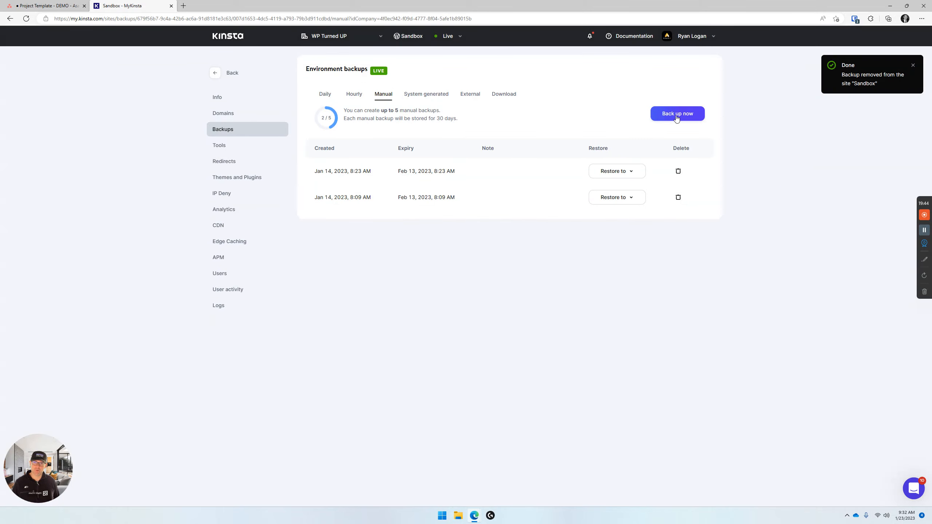
Create a manual backup of the Sandbox site with the note "gfgfgfgf"
click(676, 114)
click(408, 275)
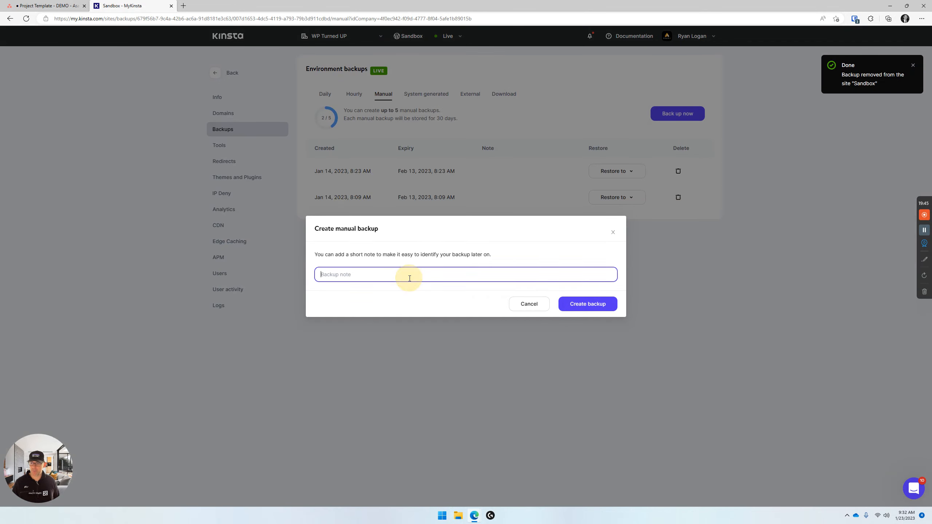
text(gfgfgfgf)
click(607, 304)
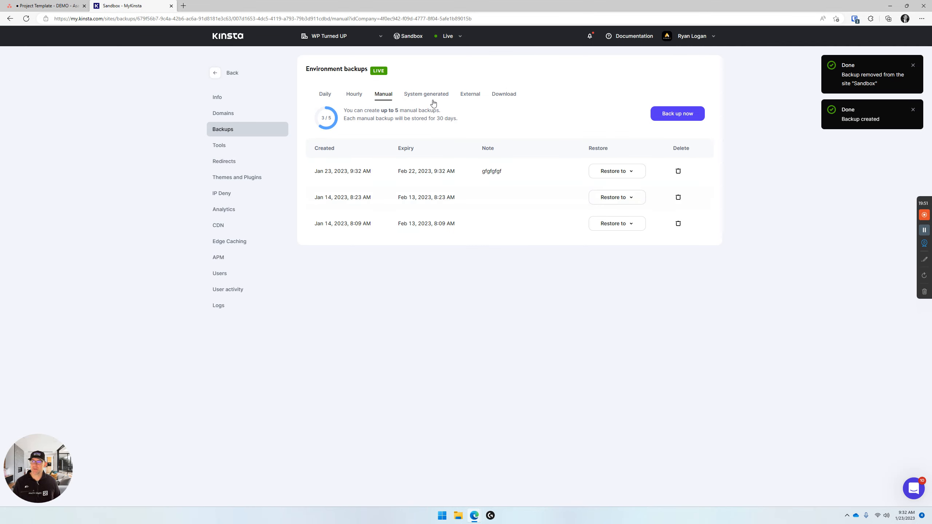
Review the system generated backups, focusing on the "Before Search And Replace" entry
click(433, 98)
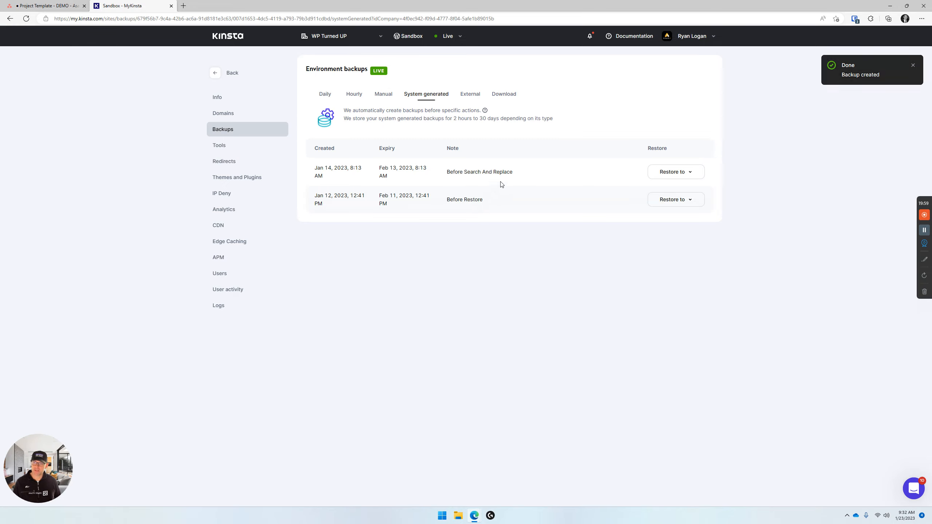
drag(513, 172, 448, 178)
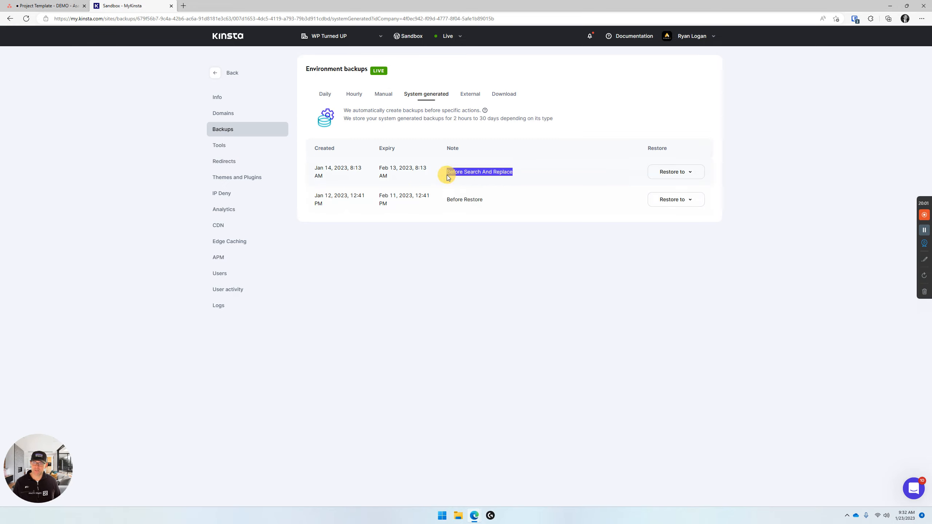
click(467, 265)
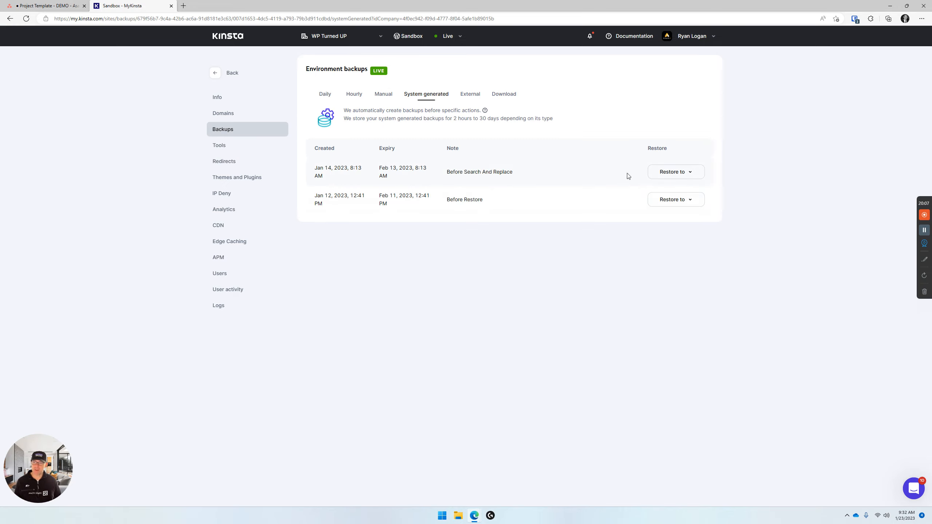
drag(514, 173, 441, 174)
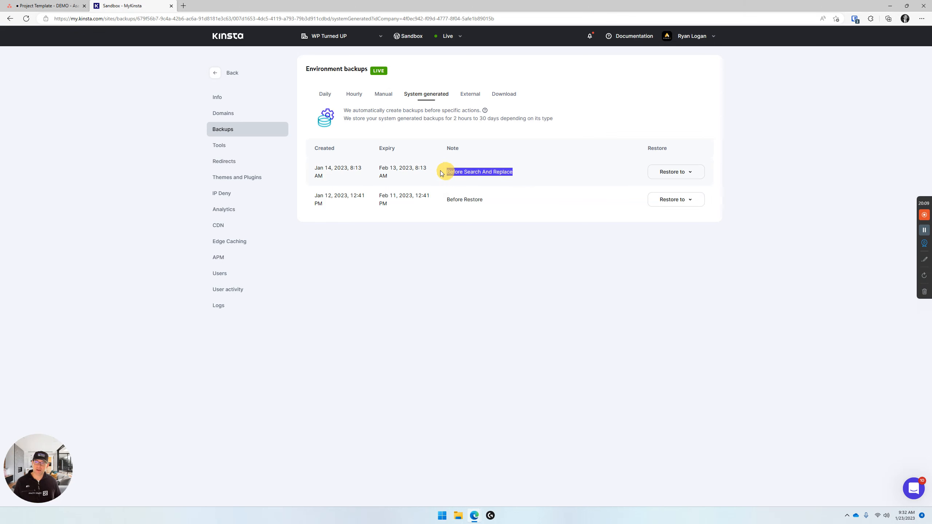
click(510, 246)
Review the external backup options for Amazon S3 and Google Cloud Storage, and how often a downloadable backup can be created
click(465, 96)
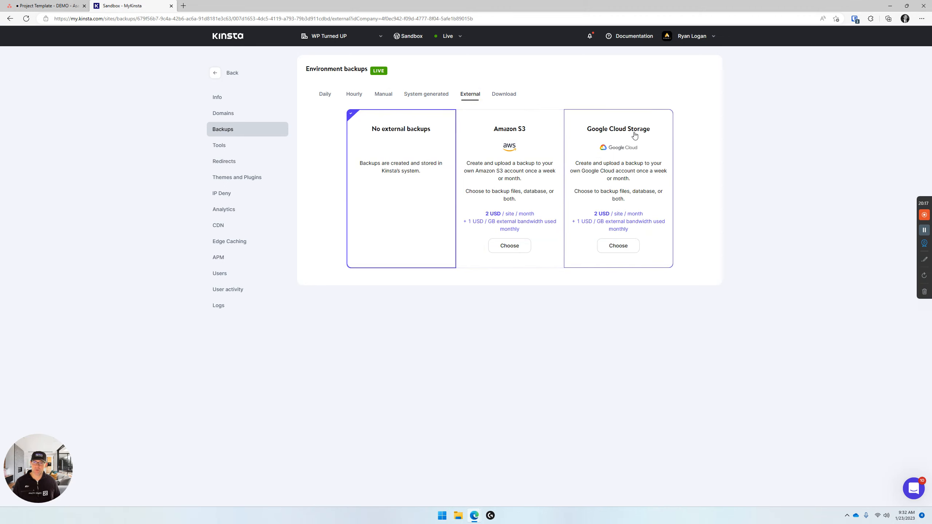
click(552, 346)
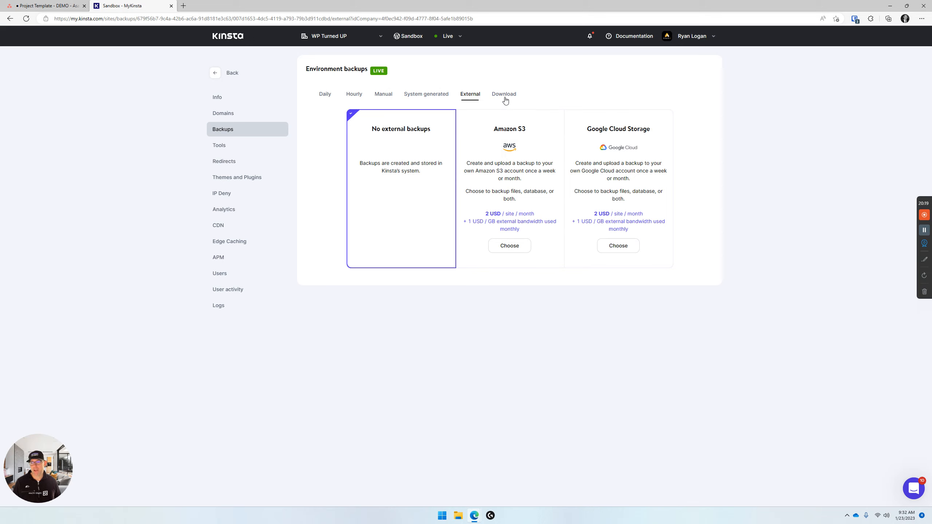
click(505, 99)
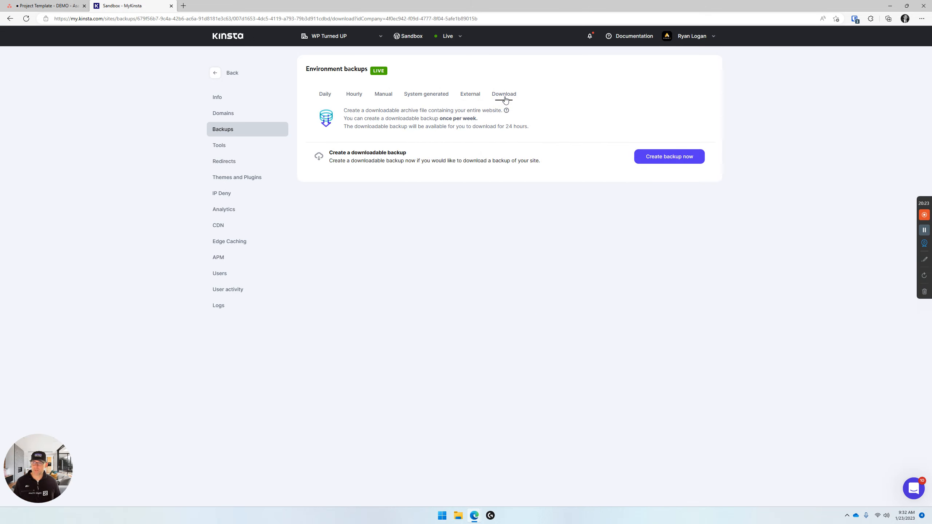
drag(478, 119, 429, 118)
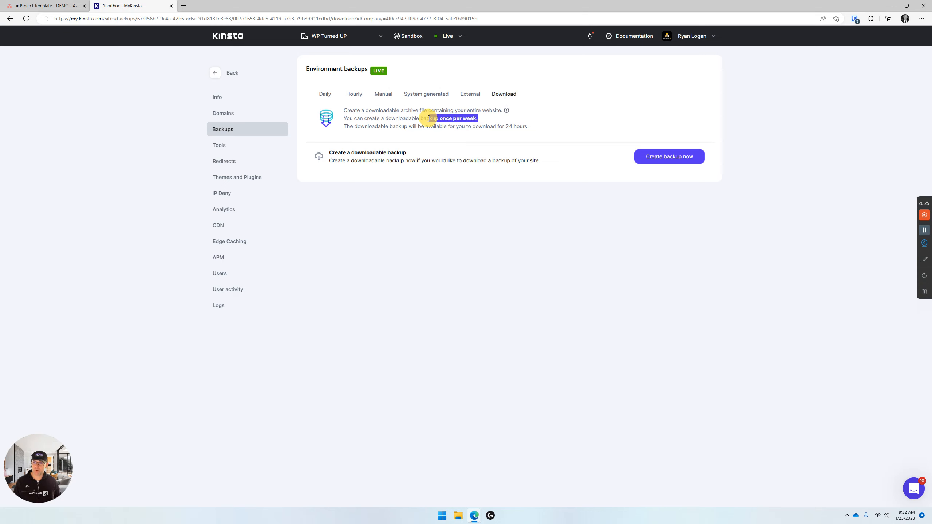
click(483, 269)
Return to the Sandbox site's list of daily backups
click(326, 94)
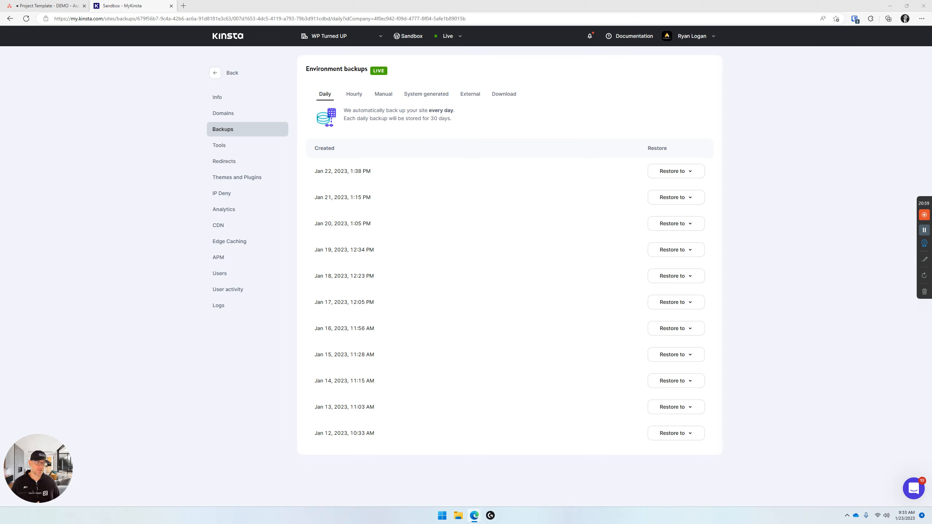
click(782, 216)
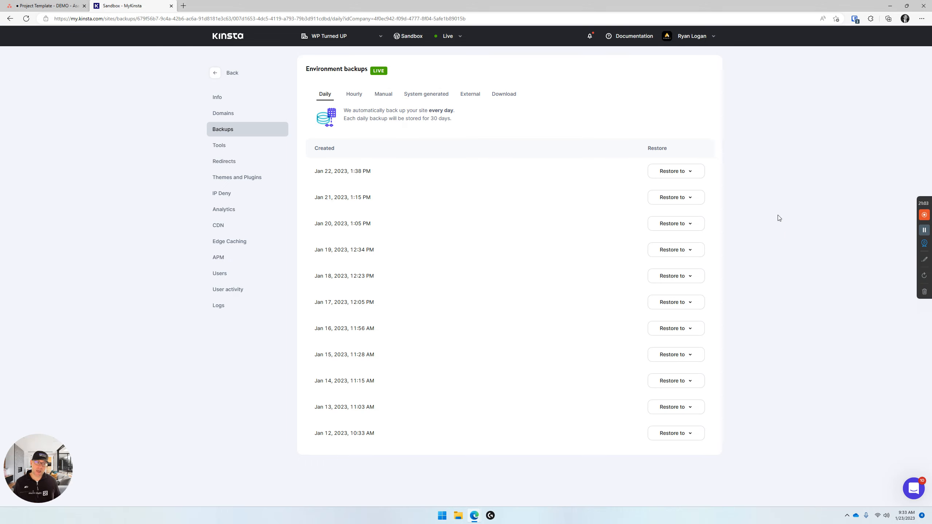
click(779, 217)
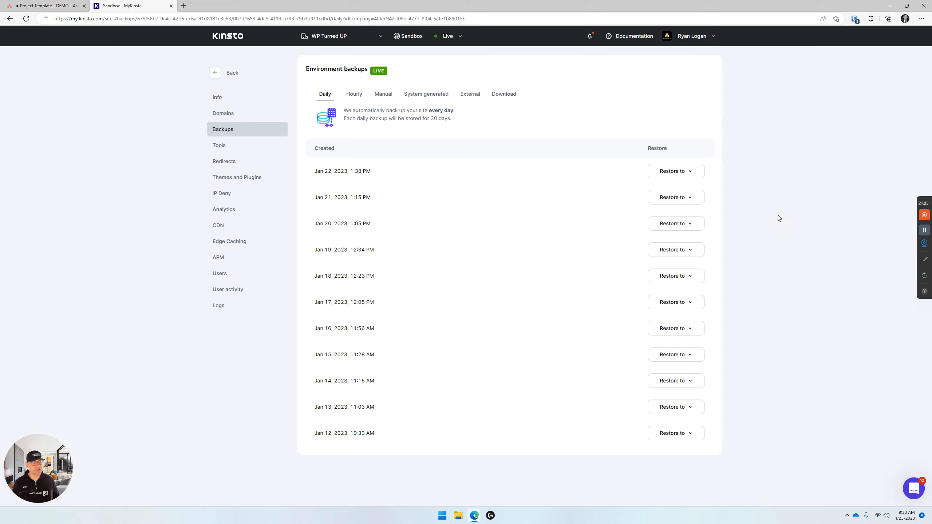